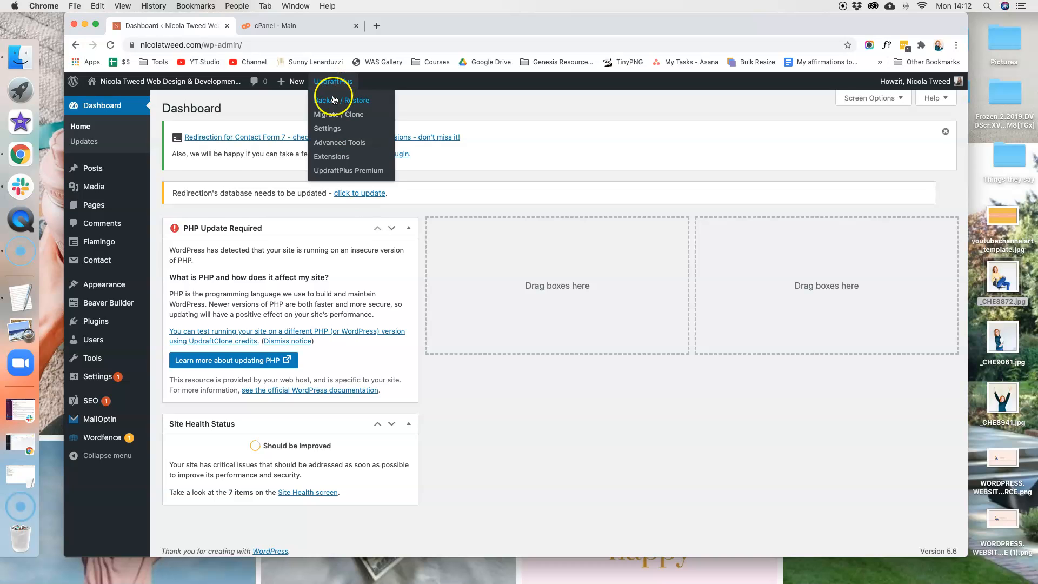
- Switch to the hosting account's cPanel and open the PHP version selector in the Software section
{"action": "left_click", "coordinate": [311, 25]}
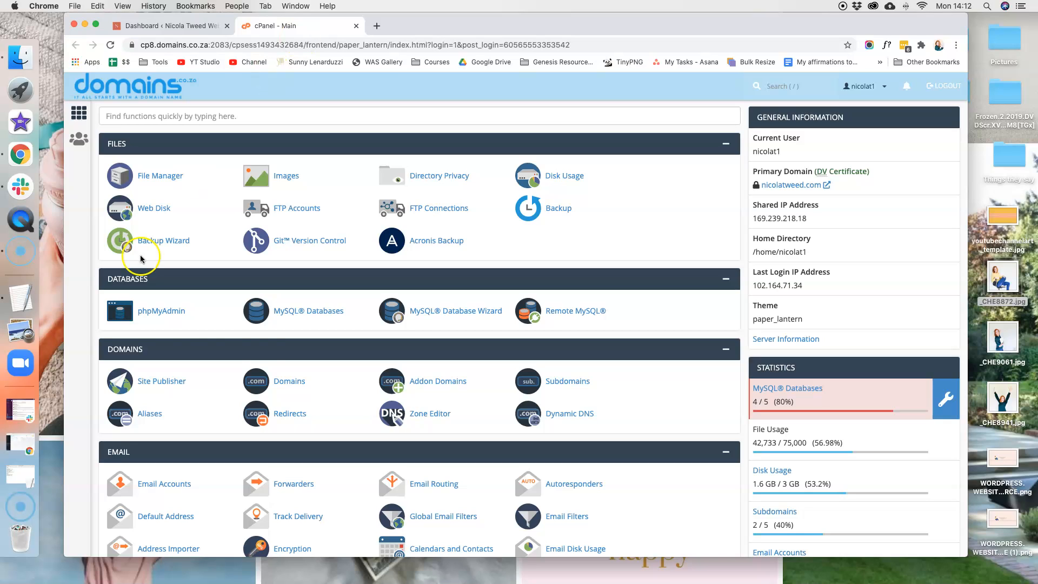
{"action": "scroll", "coordinate": [257, 350], "scroll_direction": "down", "scroll_amount": 1}
{"action": "scroll", "coordinate": [257, 349], "scroll_direction": "down", "scroll_amount": 10}
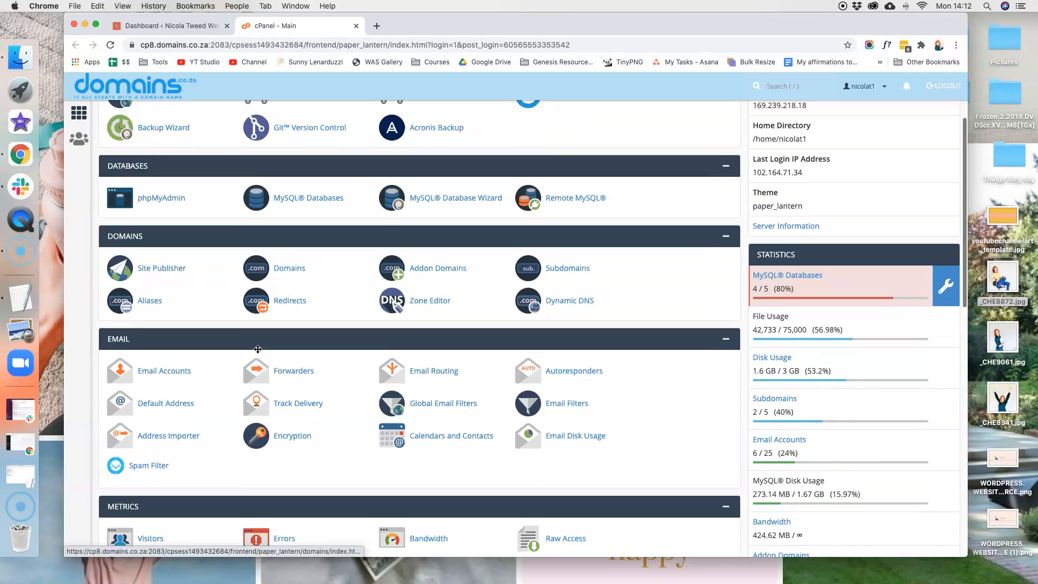
{"action": "scroll", "coordinate": [257, 349], "scroll_direction": "down", "scroll_amount": 2}
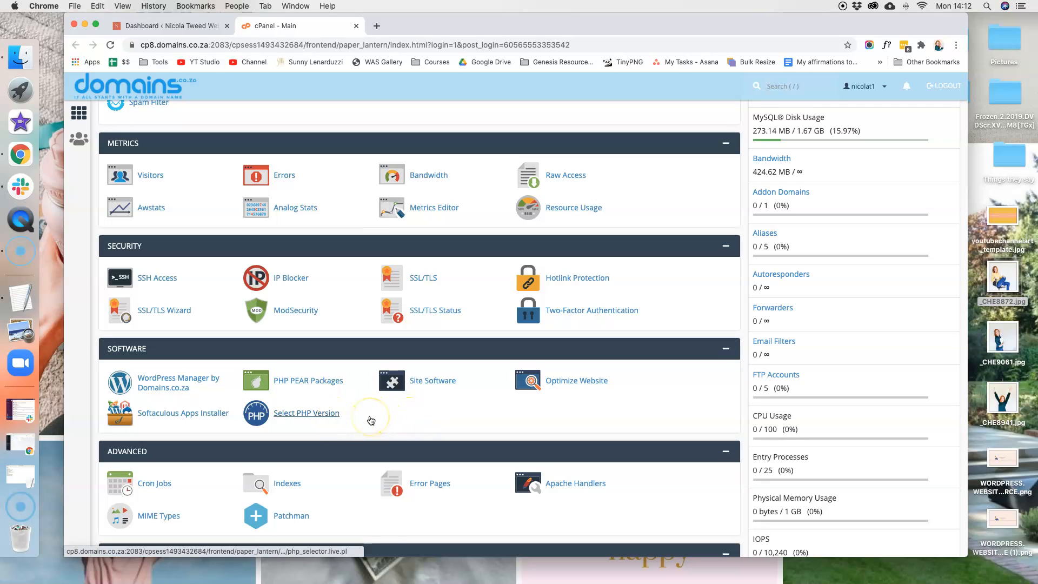
{"action": "left_click", "coordinate": [314, 415]}
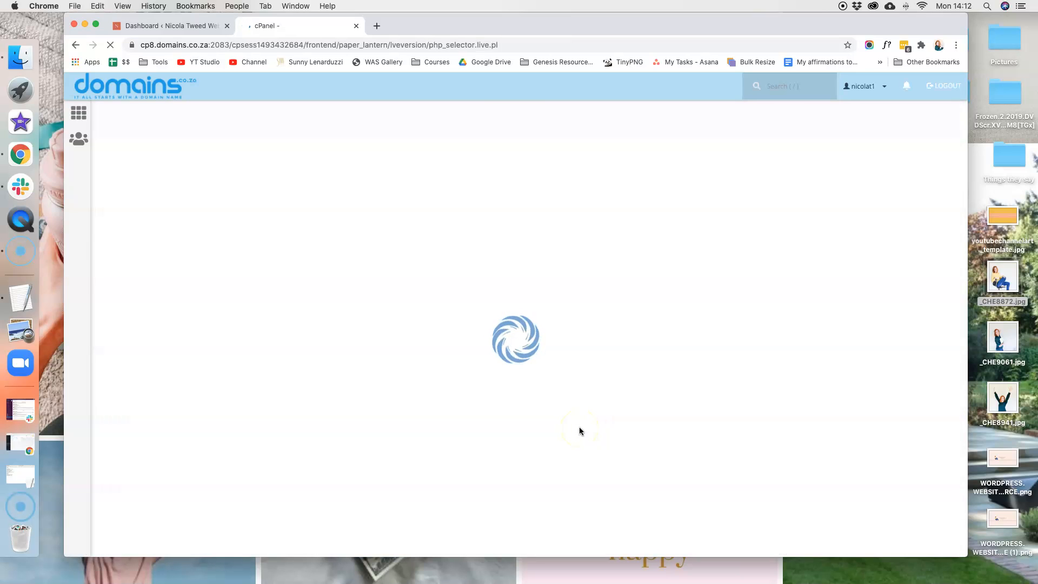
{"action": "left_click", "coordinate": [70, 560]}
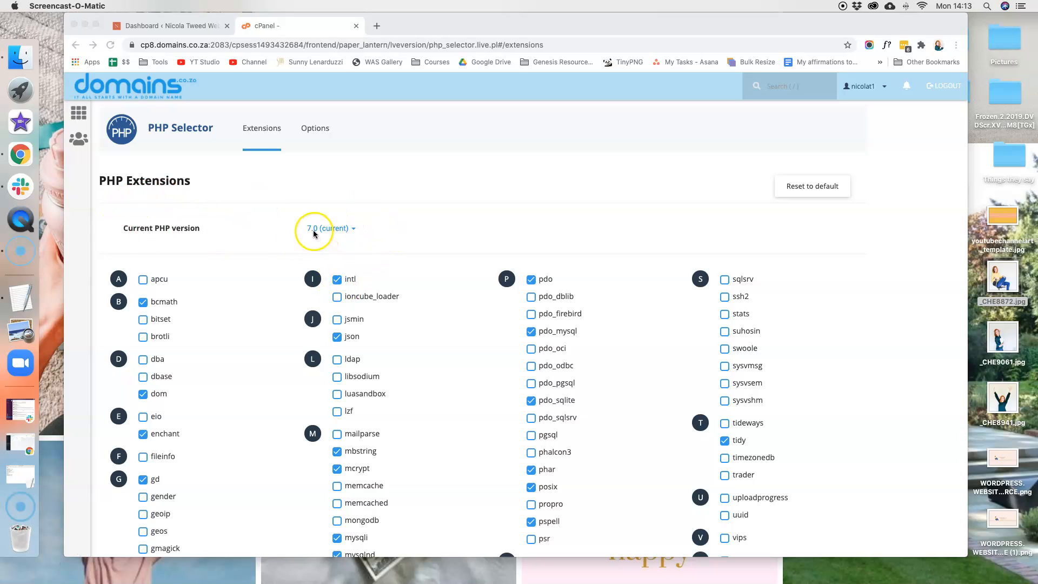
- Choose PHP version 7.4 and set it as the current version
{"action": "left_click", "coordinate": [355, 232]}
{"action": "left_click", "coordinate": [343, 230]}
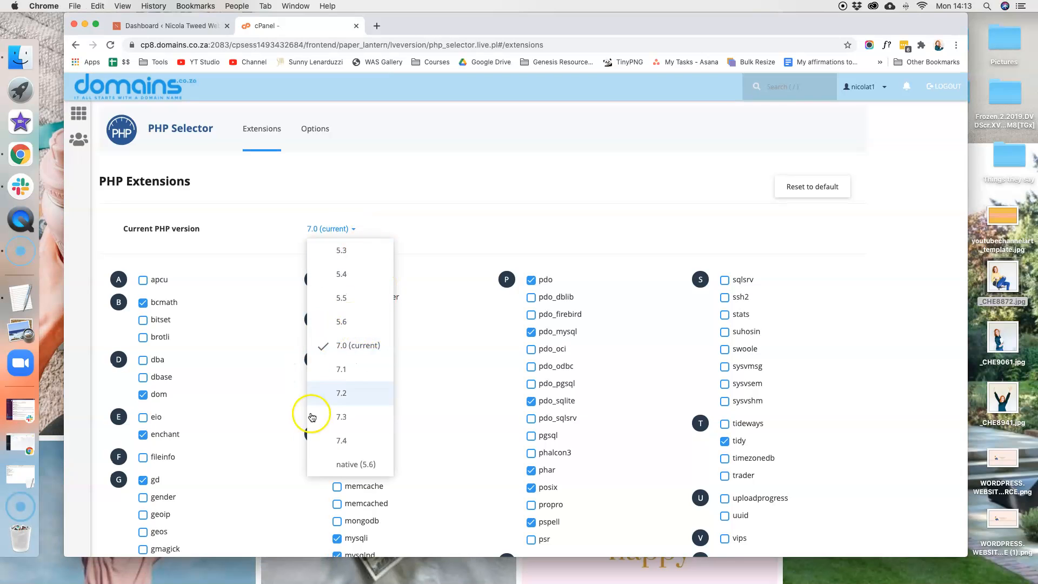
{"action": "left_click", "coordinate": [343, 441]}
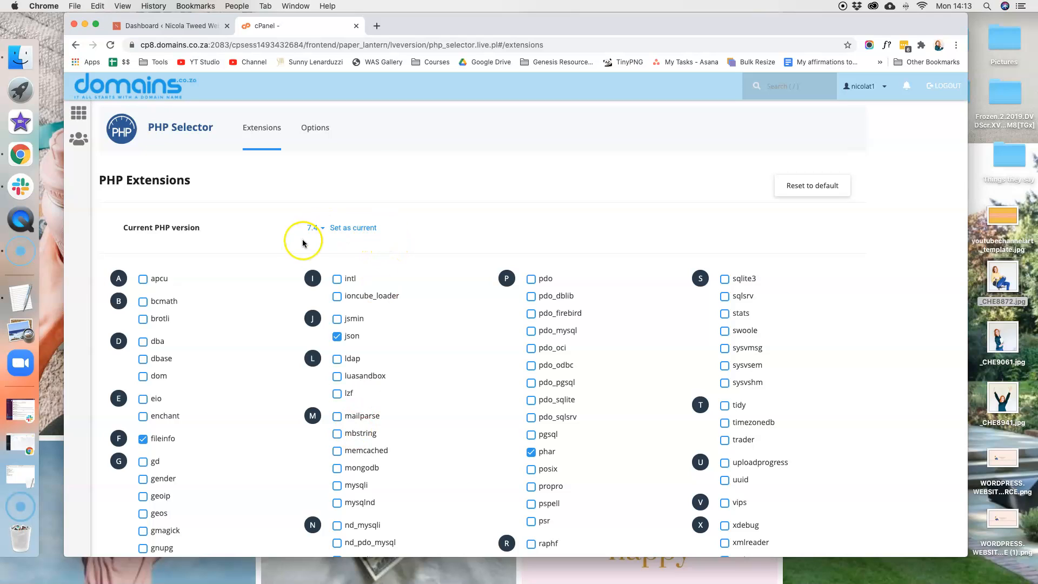
{"action": "left_click", "coordinate": [366, 234]}
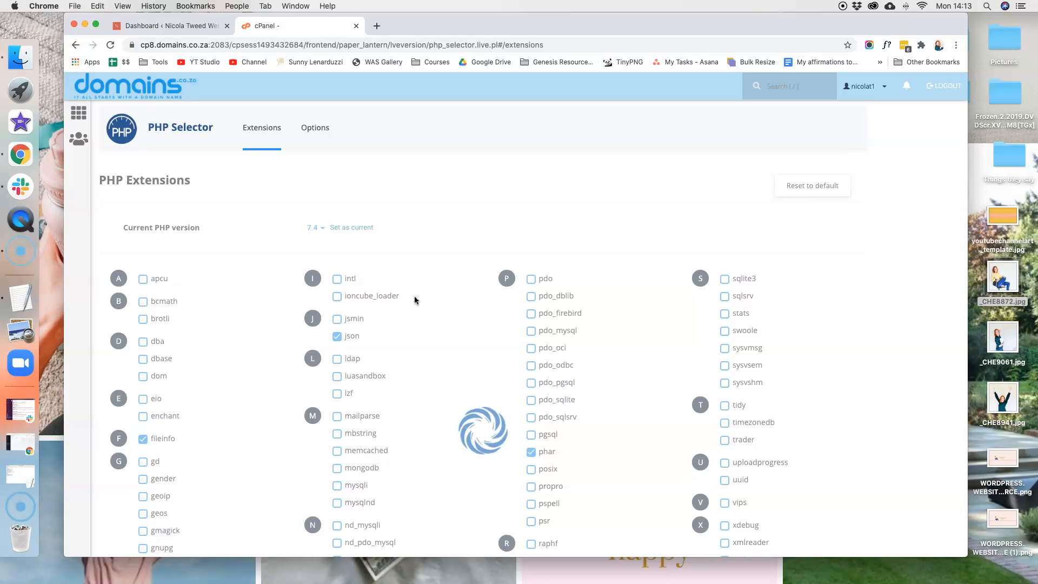
{"action": "scroll", "coordinate": [413, 300], "scroll_direction": "down", "scroll_amount": 5}
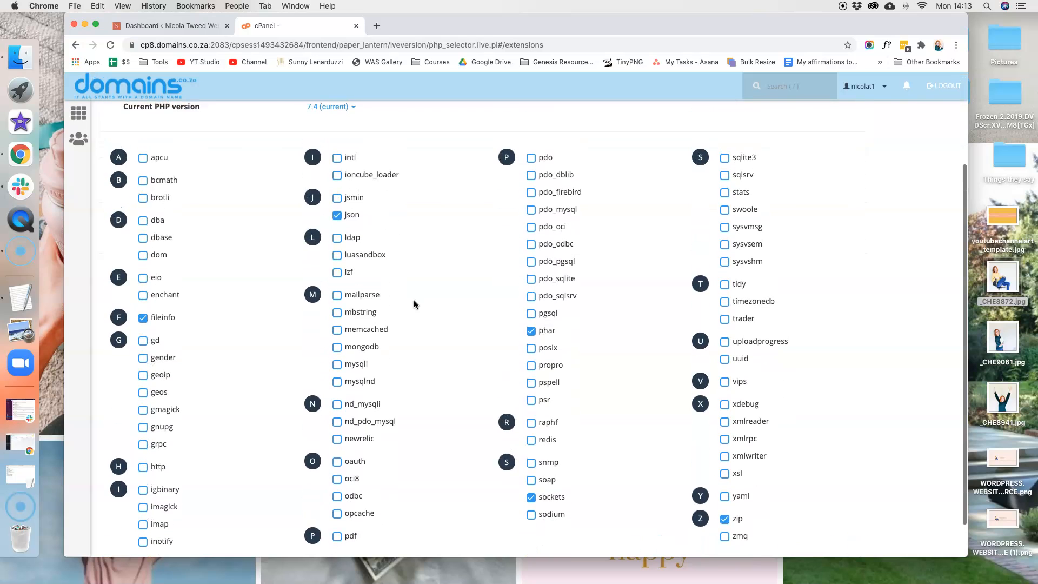
- Go back to the WordPress dashboard and visit the live site's home page to check how it loads
{"action": "left_click", "coordinate": [181, 27]}
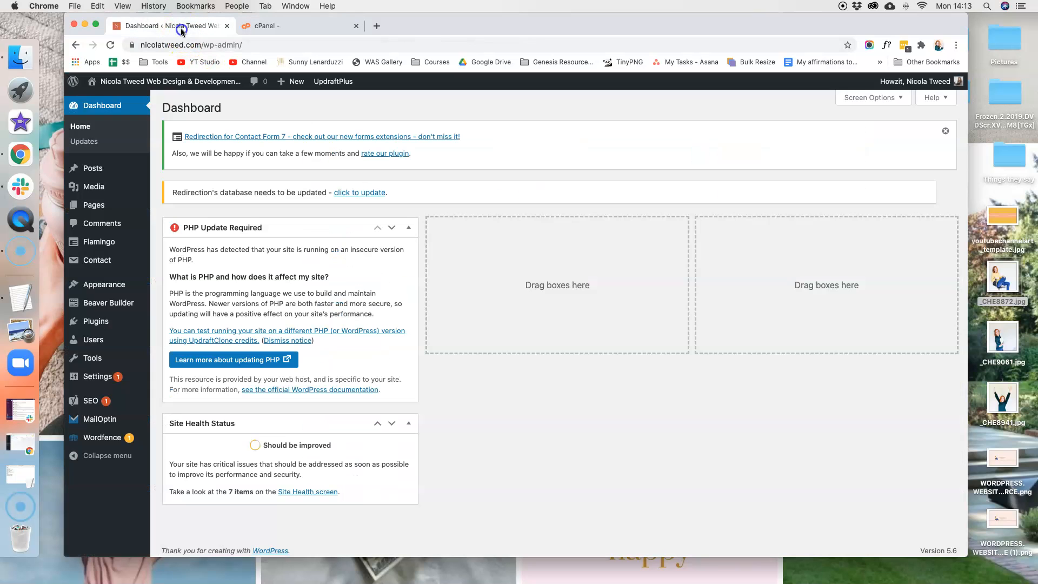
{"action": "left_click", "coordinate": [172, 81]}
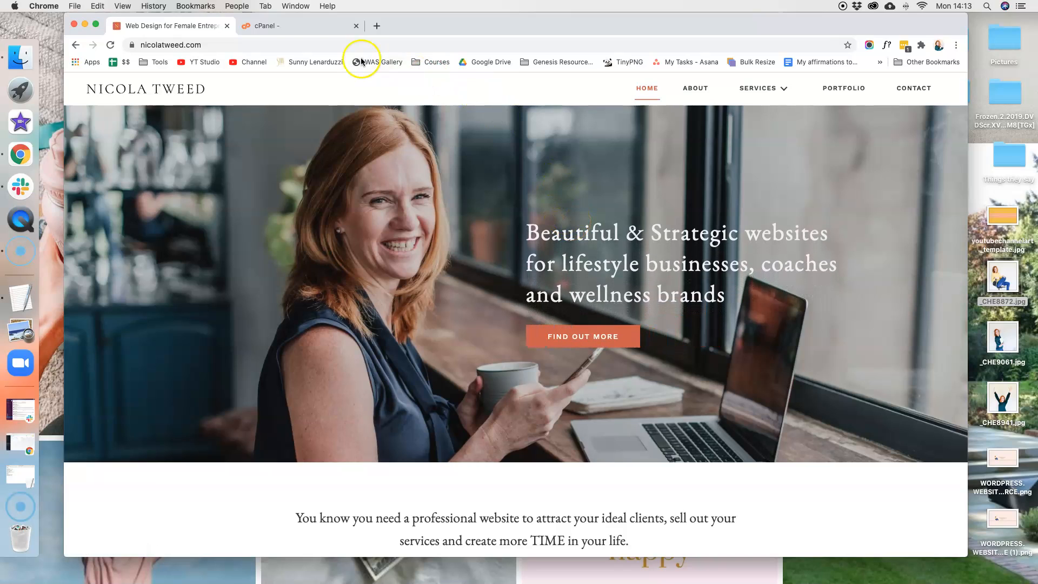
- Return to the cPanel PHP Selector and review the list of available PHP versions without choosing another one
{"action": "left_click", "coordinate": [258, 25]}
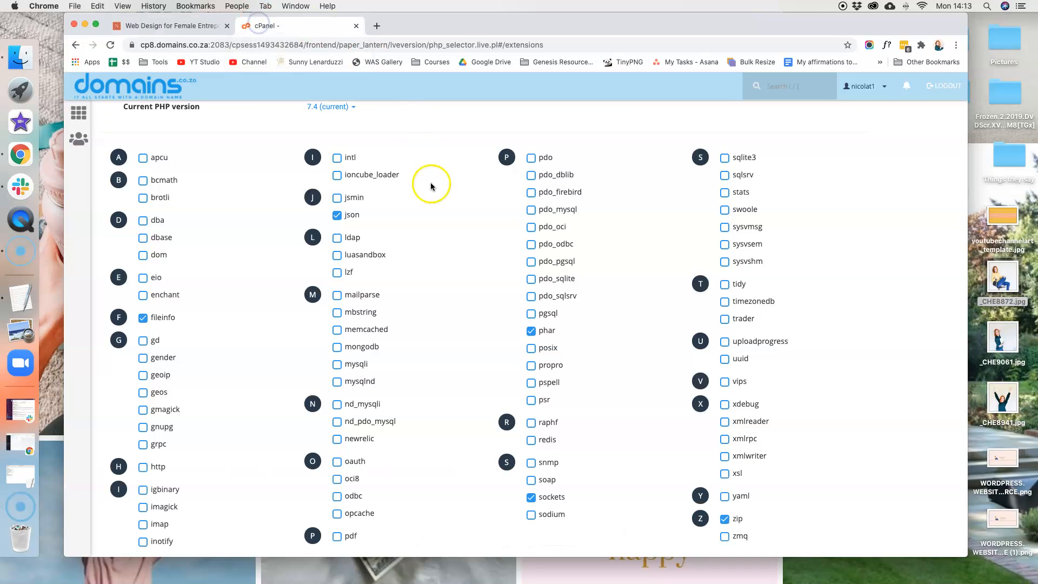
{"action": "scroll", "coordinate": [368, 162], "scroll_direction": "up", "scroll_amount": 3}
{"action": "left_click", "coordinate": [354, 173]}
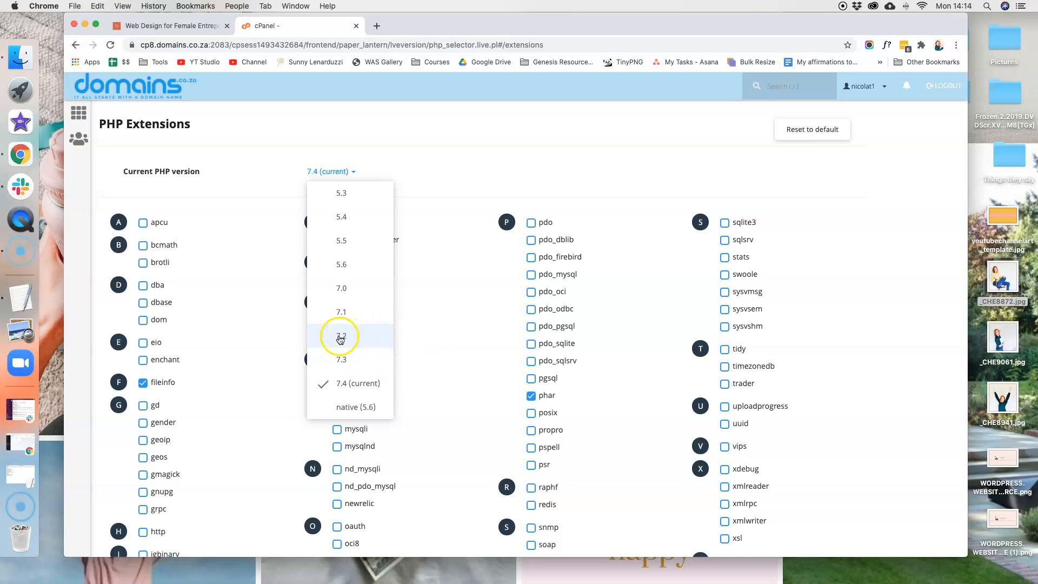
{"action": "left_click", "coordinate": [445, 150]}
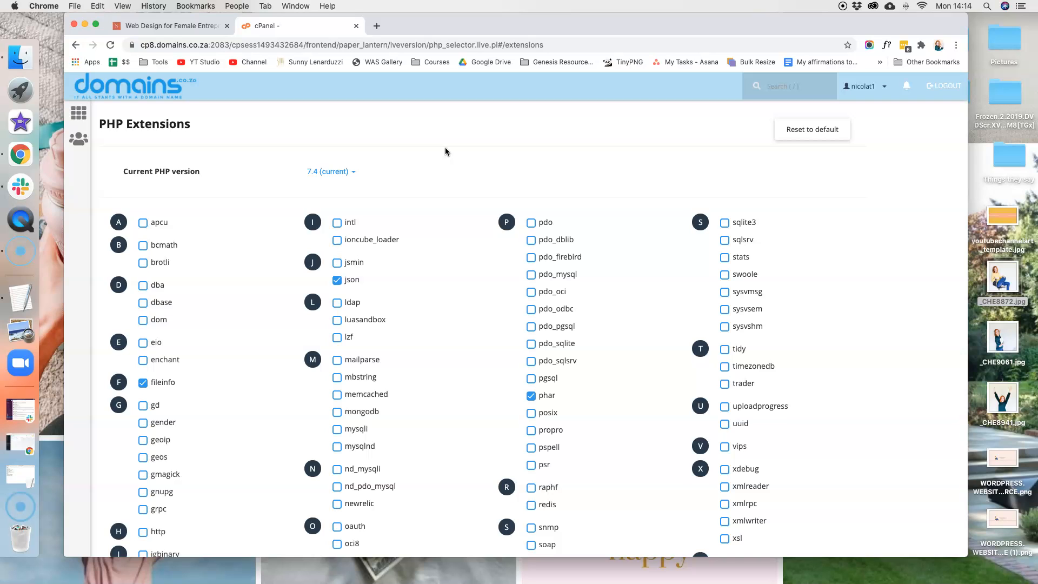
{"action": "scroll", "coordinate": [451, 161], "scroll_direction": "down", "scroll_amount": 1}
{"action": "scroll", "coordinate": [303, 148], "scroll_direction": "up", "scroll_amount": 1}
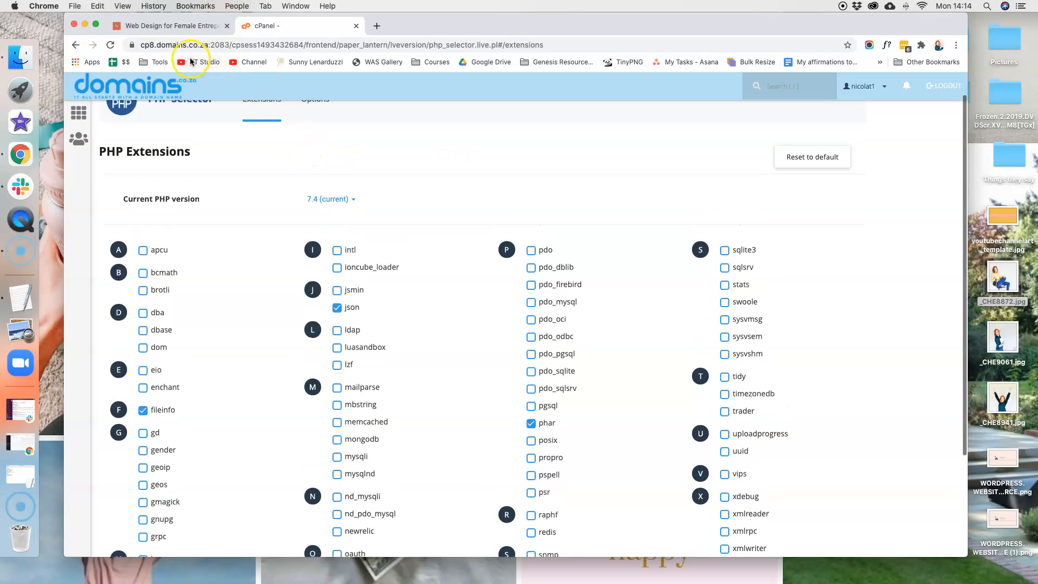
- Go back from the live site to the WordPress dashboard, reload it and examine the message on the page
{"action": "left_click", "coordinate": [181, 28]}
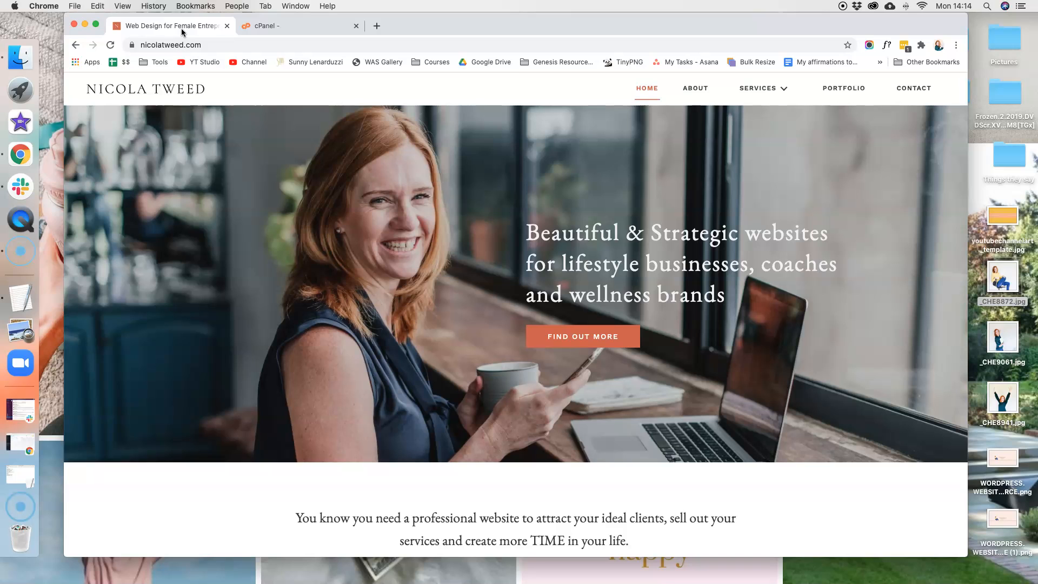
{"action": "left_click", "coordinate": [79, 48]}
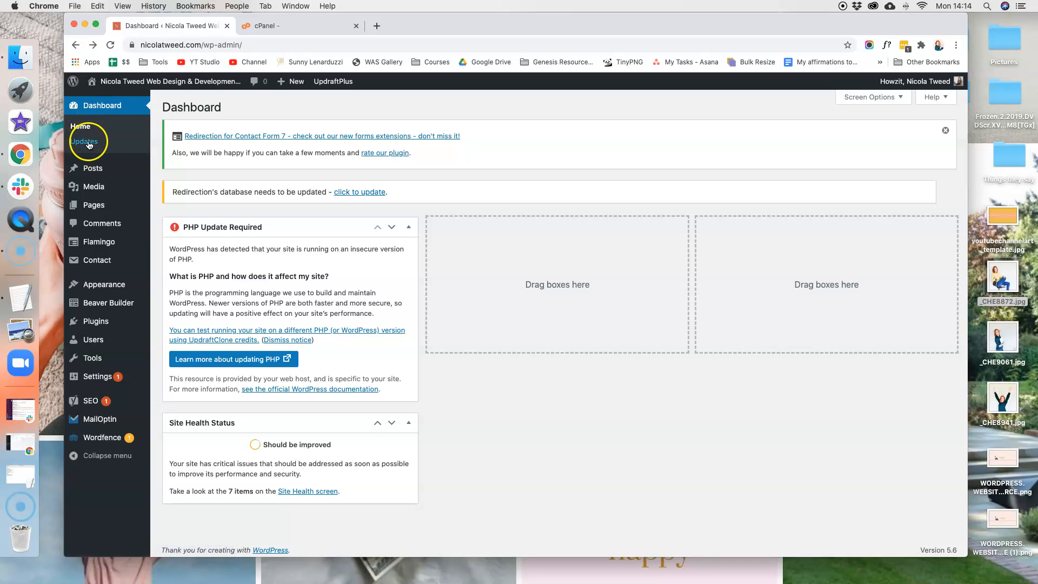
{"action": "left_click", "coordinate": [110, 45]}
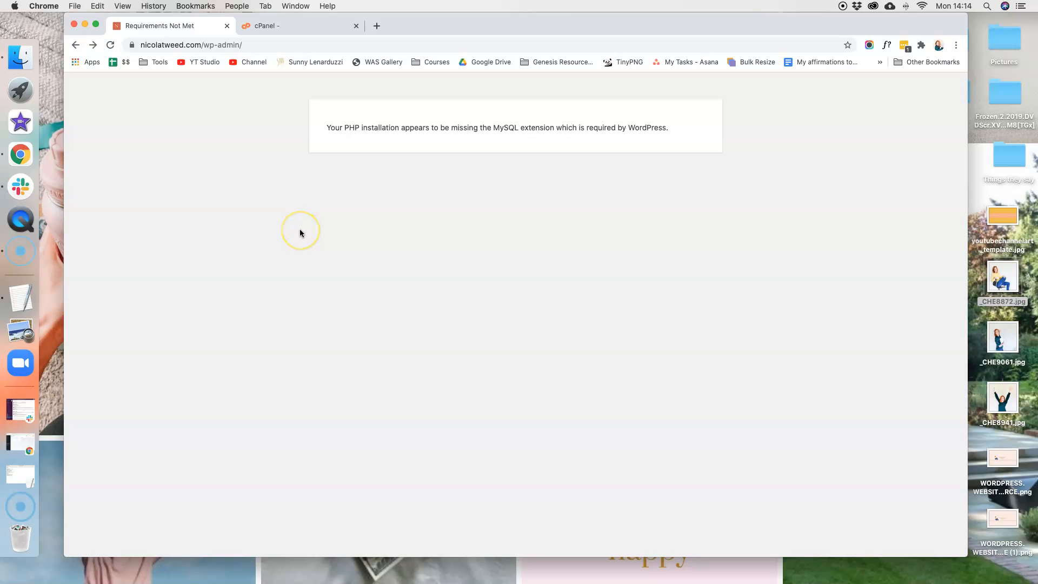
{"action": "left_click_drag", "start_coordinate": [324, 128], "coordinate": [664, 128]}
{"action": "left_click", "coordinate": [427, 282]}
- Enable the mysqli and mysqlnd extensions for PHP 7.4 in the cPanel PHP Selector
{"action": "left_click", "coordinate": [333, 26]}
{"action": "scroll", "coordinate": [484, 205], "scroll_direction": "up", "scroll_amount": 1}
{"action": "scroll", "coordinate": [484, 205], "scroll_direction": "down", "scroll_amount": 5}
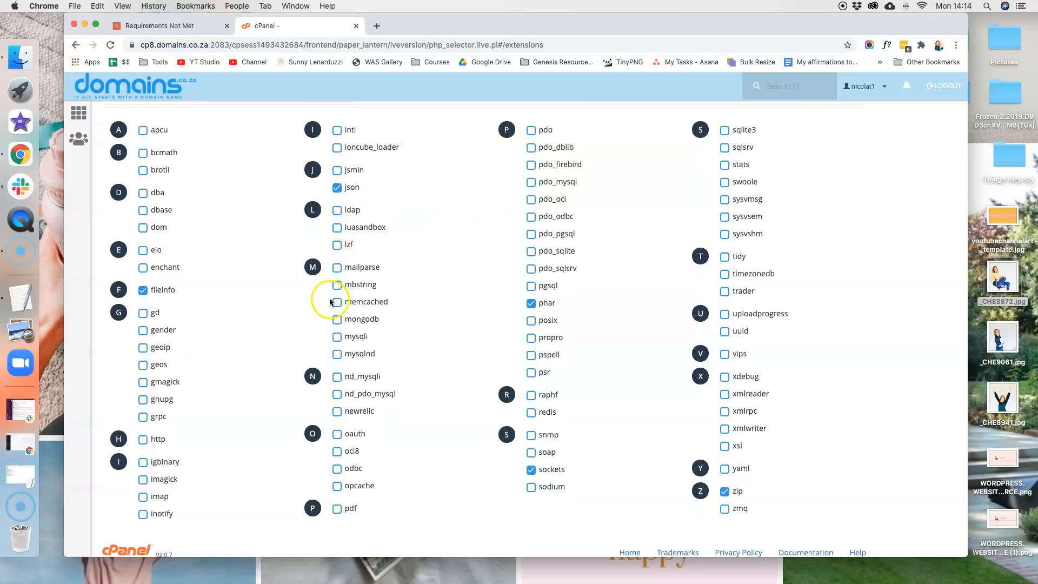
{"action": "left_click", "coordinate": [337, 337]}
{"action": "left_click", "coordinate": [336, 354]}
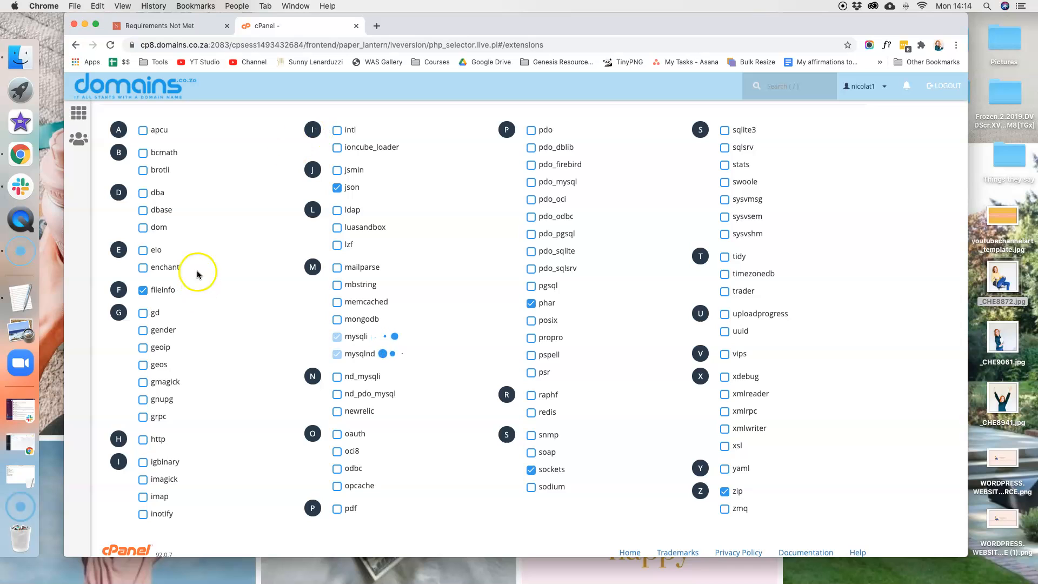
{"action": "scroll", "coordinate": [317, 202], "scroll_direction": "up", "scroll_amount": 2}
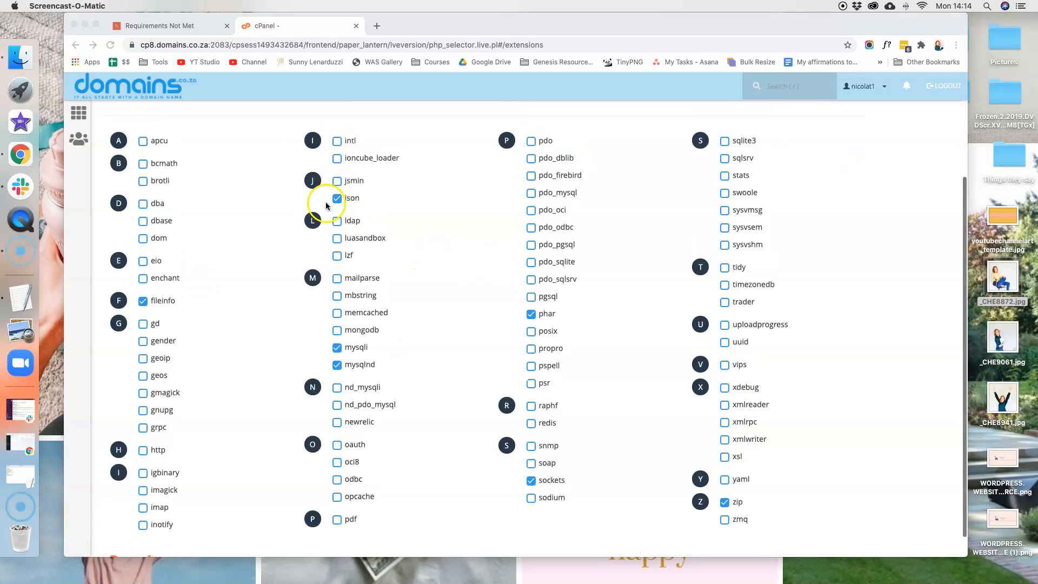
- Reload the WordPress admin page and log in with the prefilled credentials to reach the dashboard
{"action": "left_click", "coordinate": [157, 32]}
{"action": "left_click", "coordinate": [110, 44]}
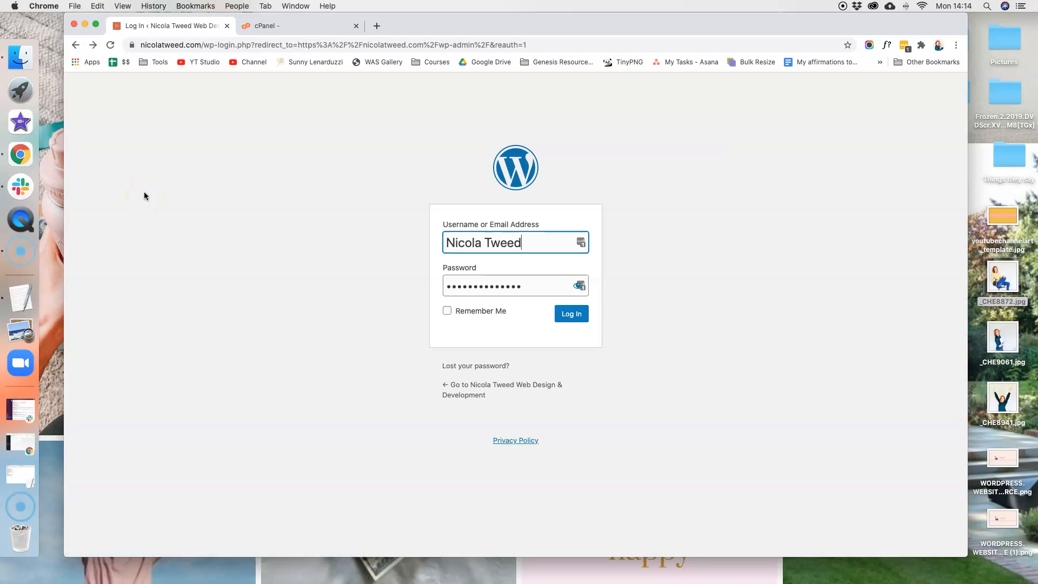
{"action": "left_click", "coordinate": [569, 311]}
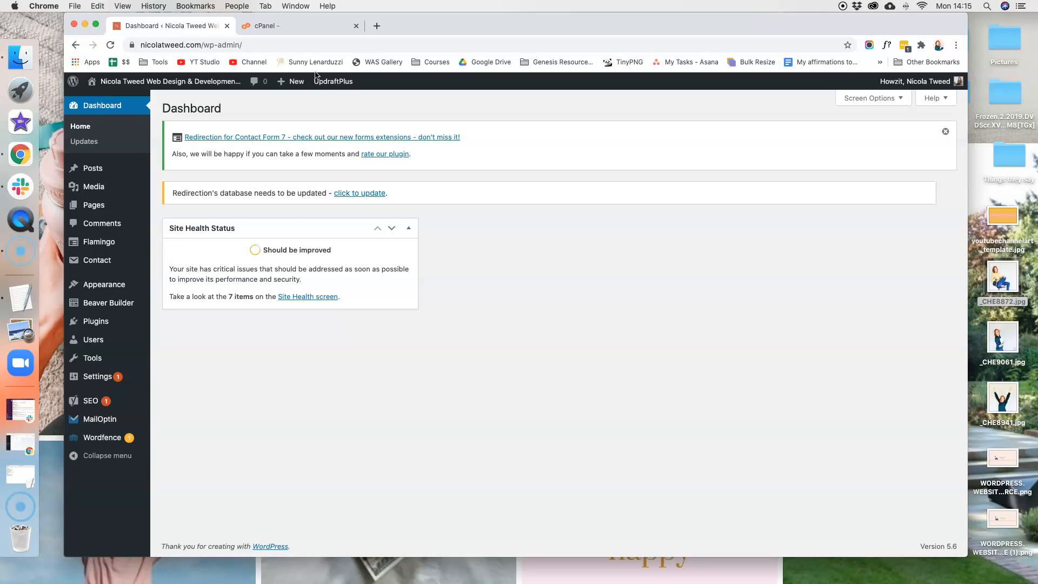
{"action": "left_click", "coordinate": [299, 90]}
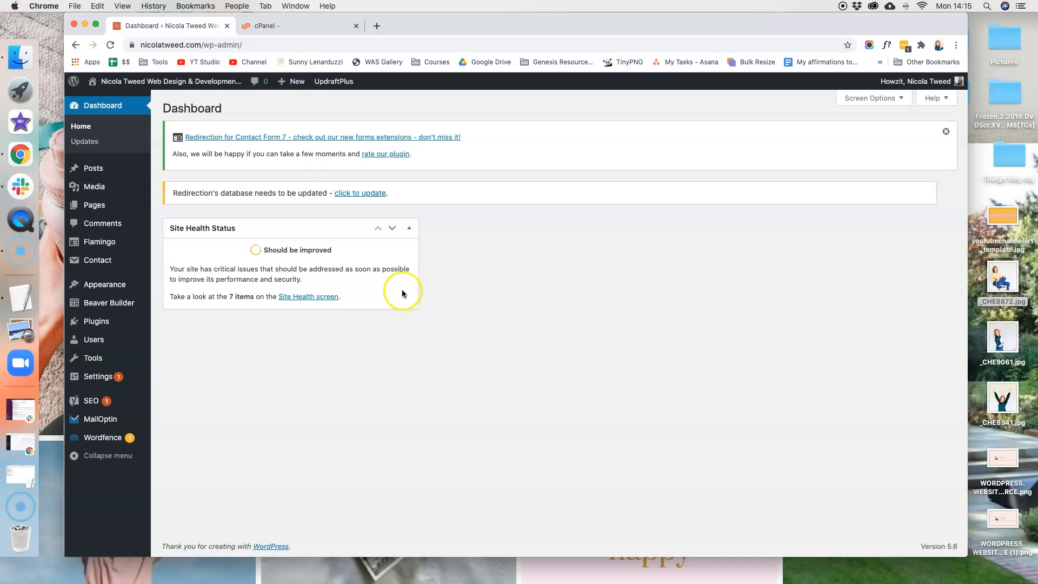